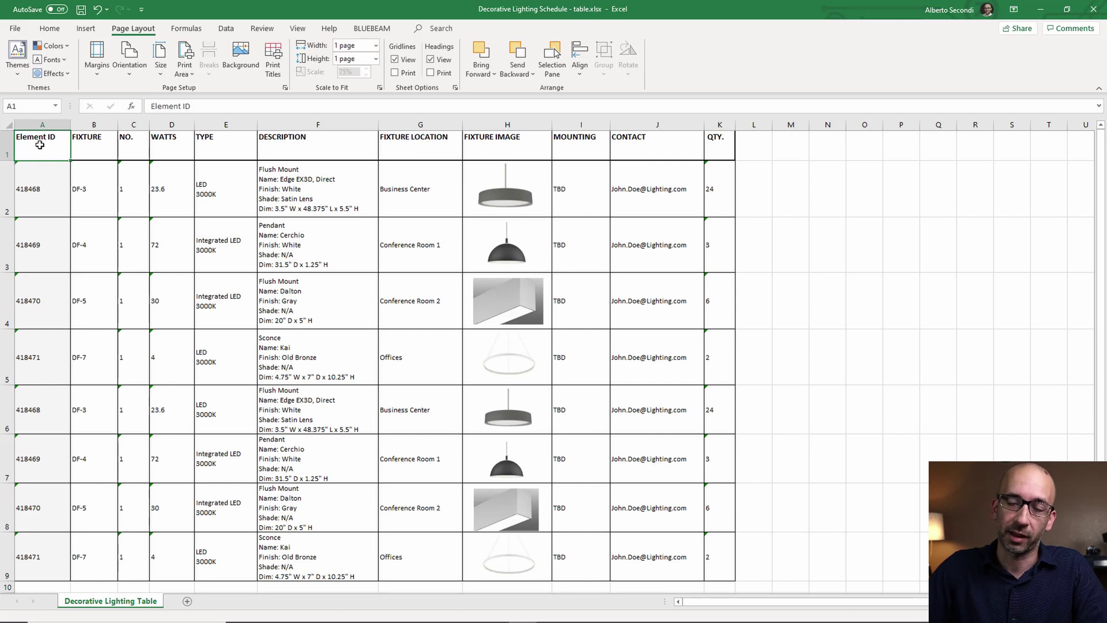
- Set the print area to the schedule table A1:K9 and clear the selection
{"action": "left_click", "coordinate": [297, 261]}
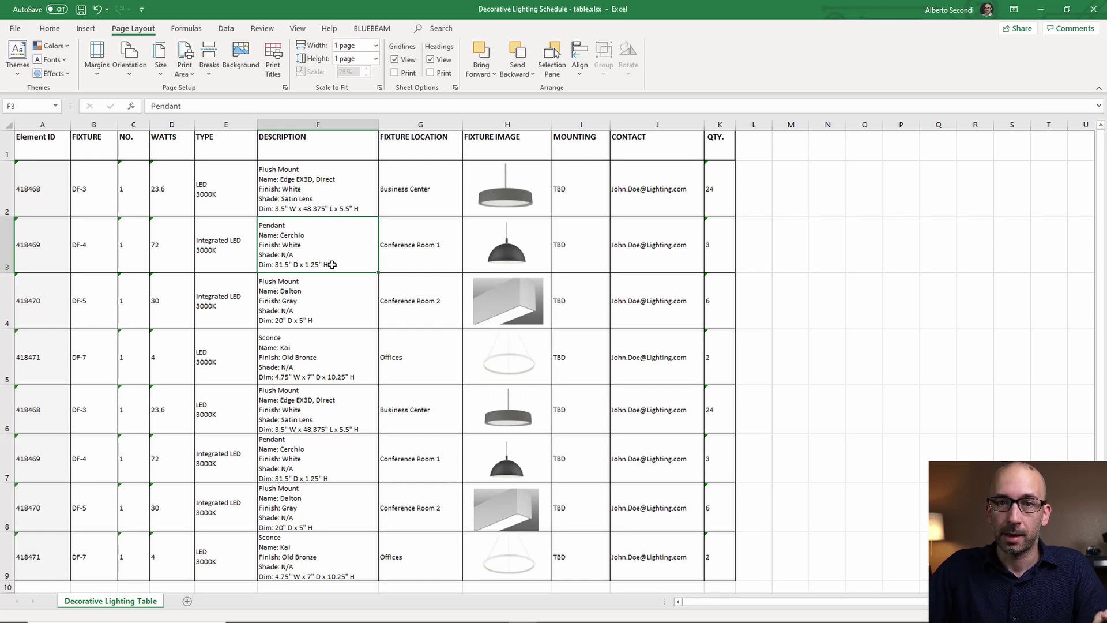
{"action": "left_click", "coordinate": [45, 151]}
{"action": "left_click_drag", "start_coordinate": [49, 147], "coordinate": [712, 567]}
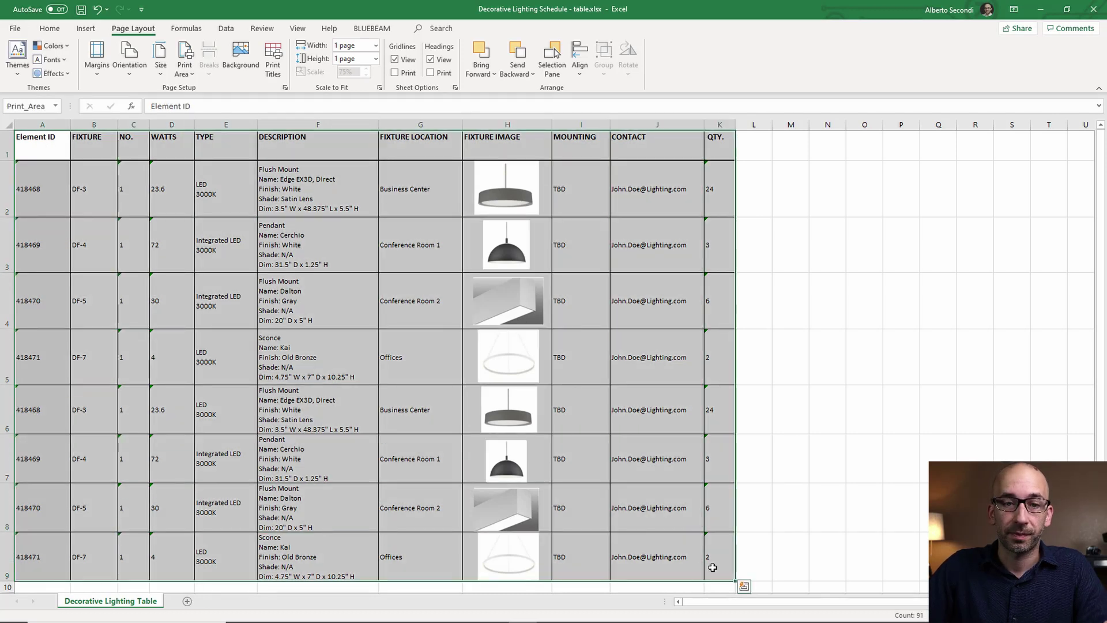
{"action": "left_click", "coordinate": [183, 68]}
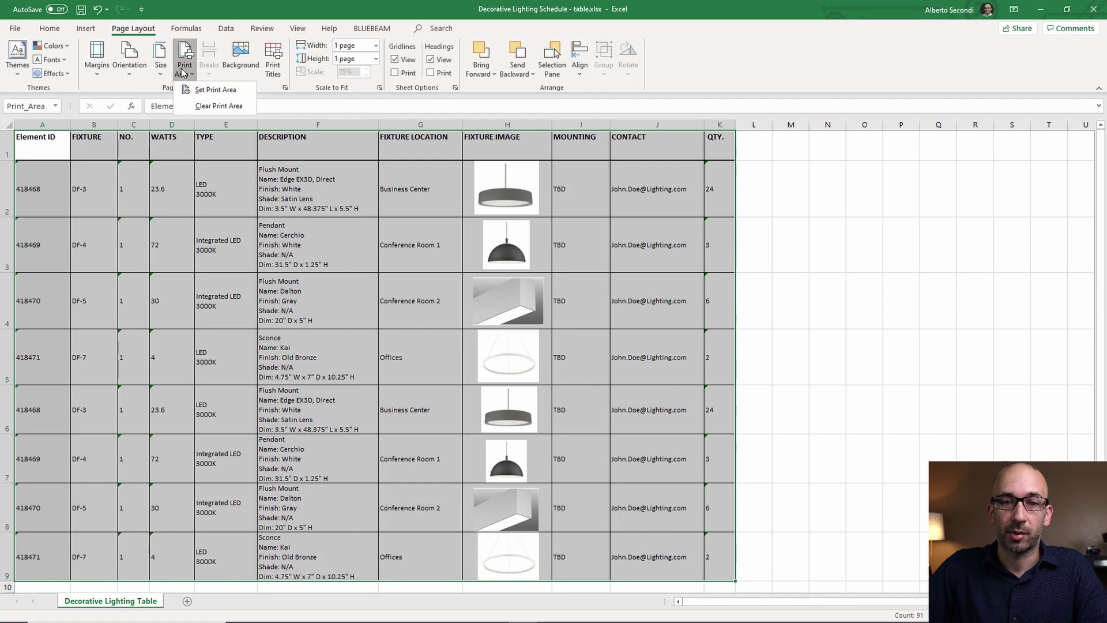
{"action": "left_click", "coordinate": [209, 92]}
{"action": "left_click", "coordinate": [239, 170]}
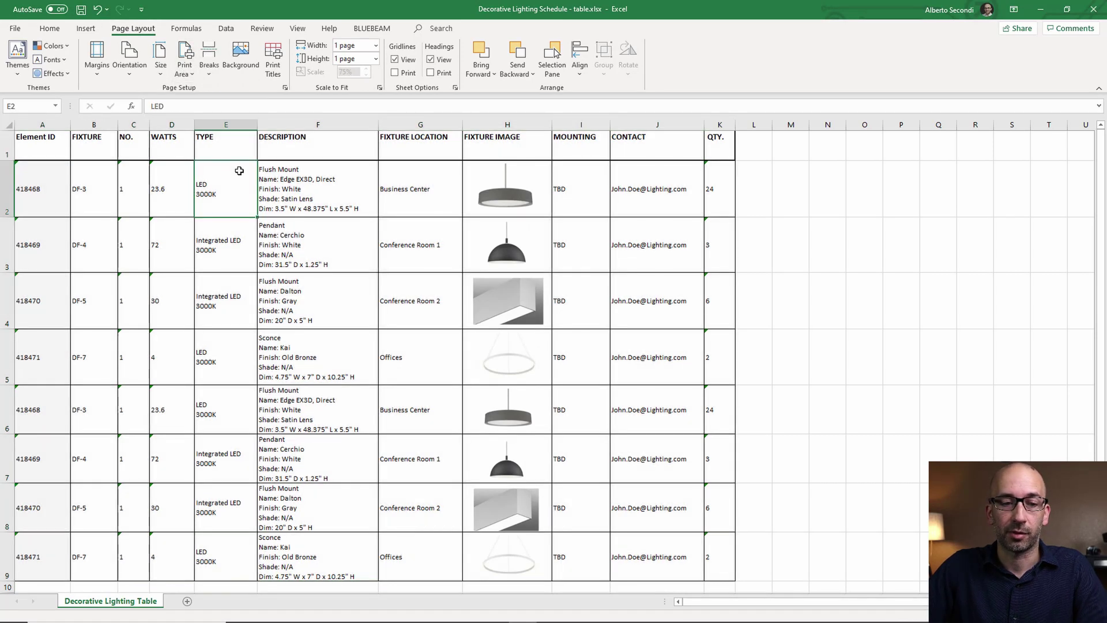
- Confirm 600 dpi print quality in the Bluebeam PDF printer's advanced properties
{"action": "key", "text": "ctrl+p"}
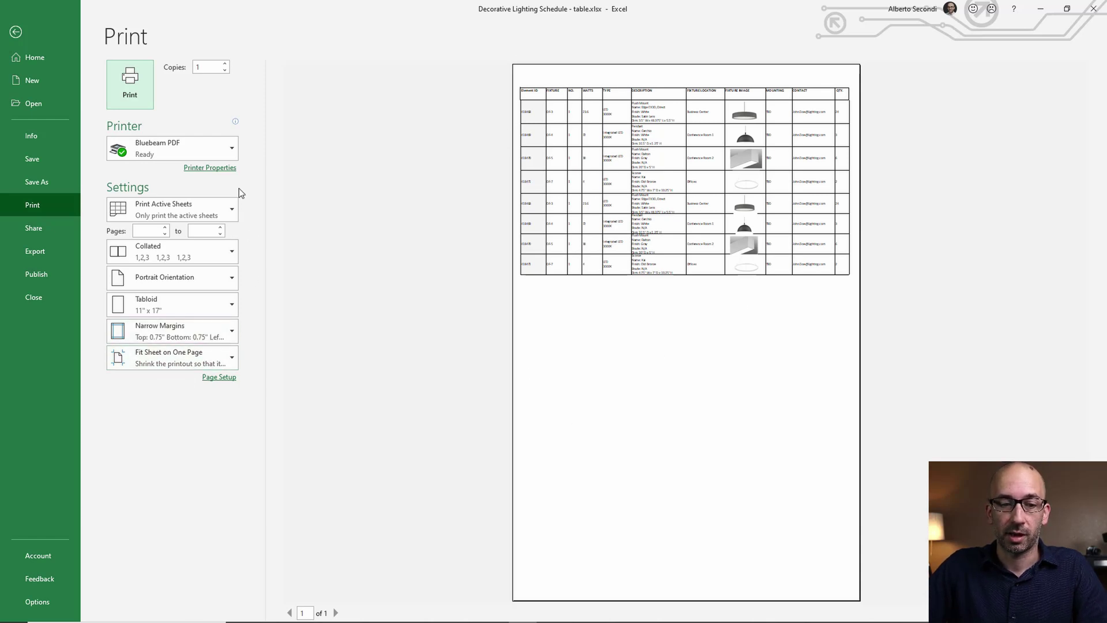
{"action": "left_click", "coordinate": [211, 172]}
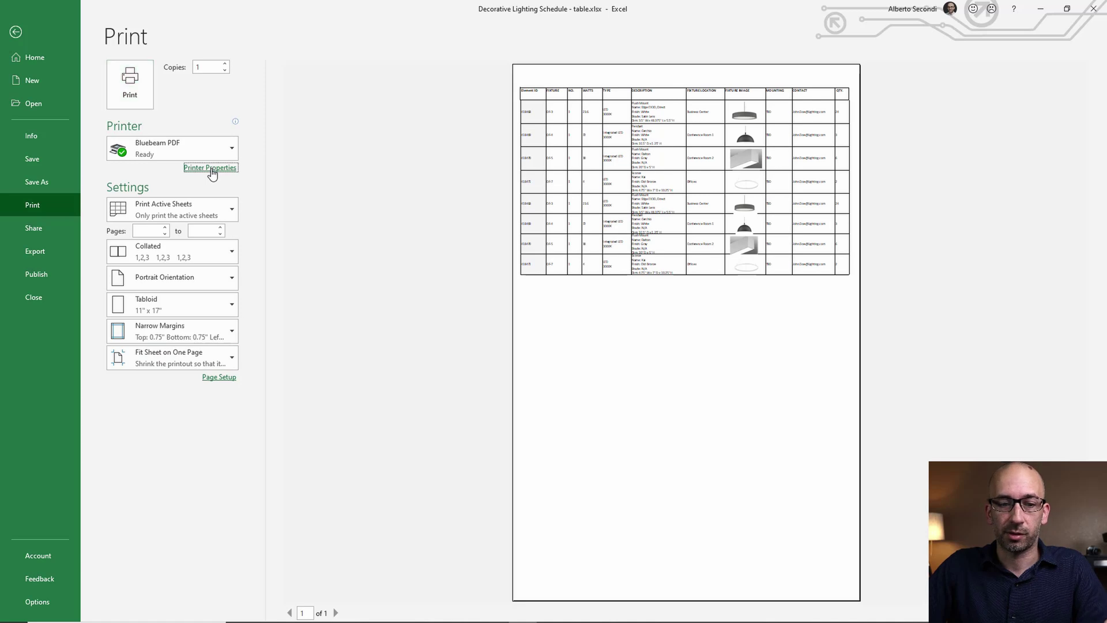
{"action": "left_click", "coordinate": [284, 246]}
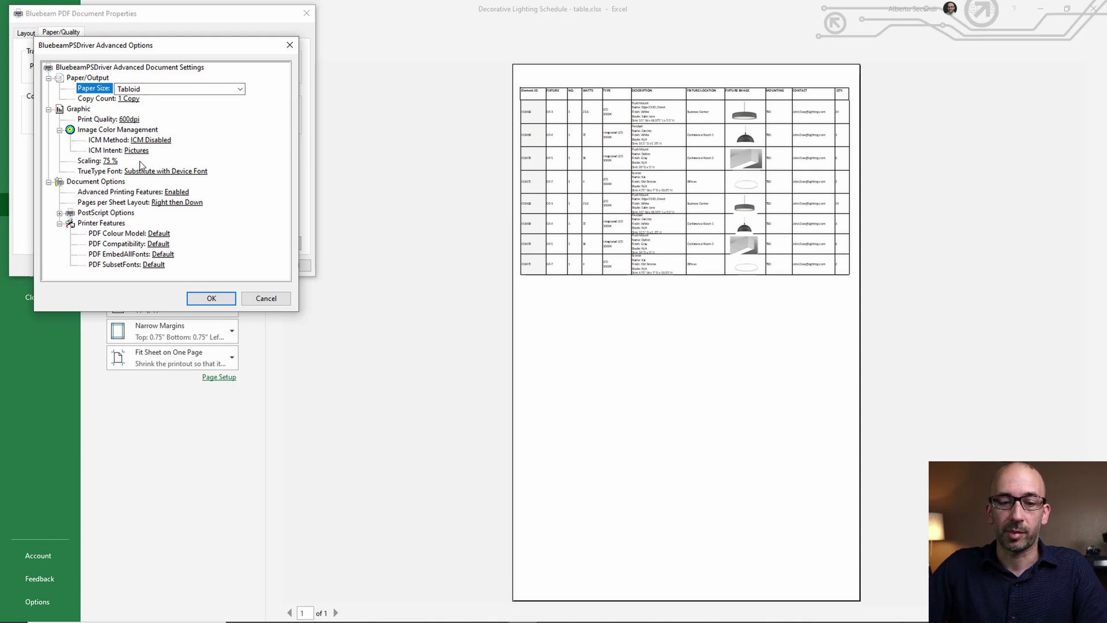
{"action": "left_click", "coordinate": [210, 298]}
{"action": "left_click", "coordinate": [246, 267]}
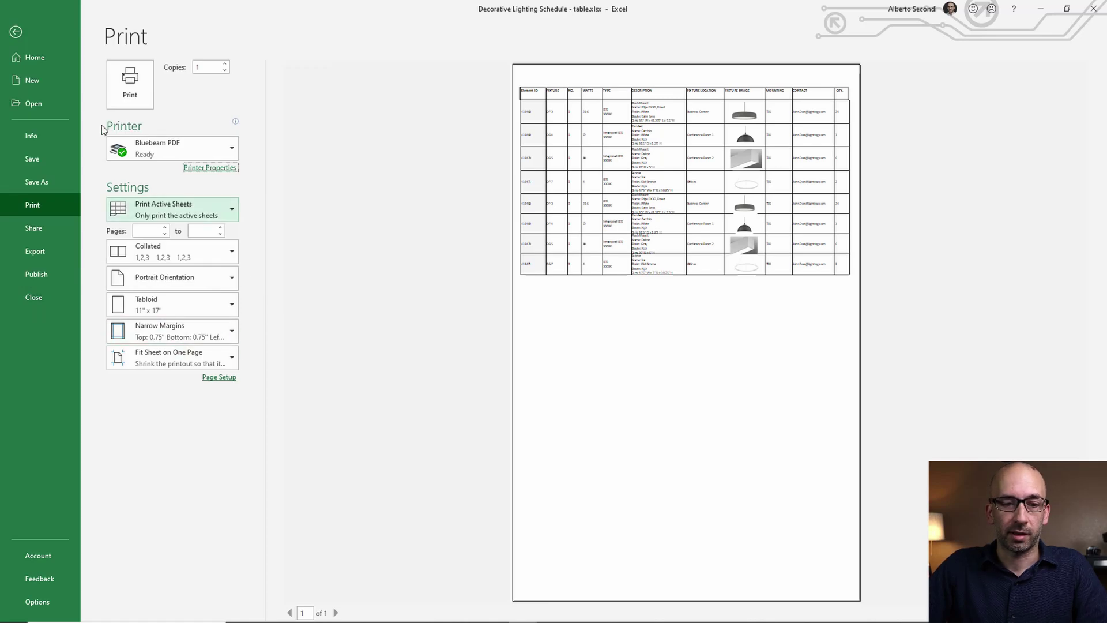
- Print the schedule to Decorative Lighting Schedule - table.pdf at 600 dpi in TABLES
{"action": "left_click", "coordinate": [131, 88]}
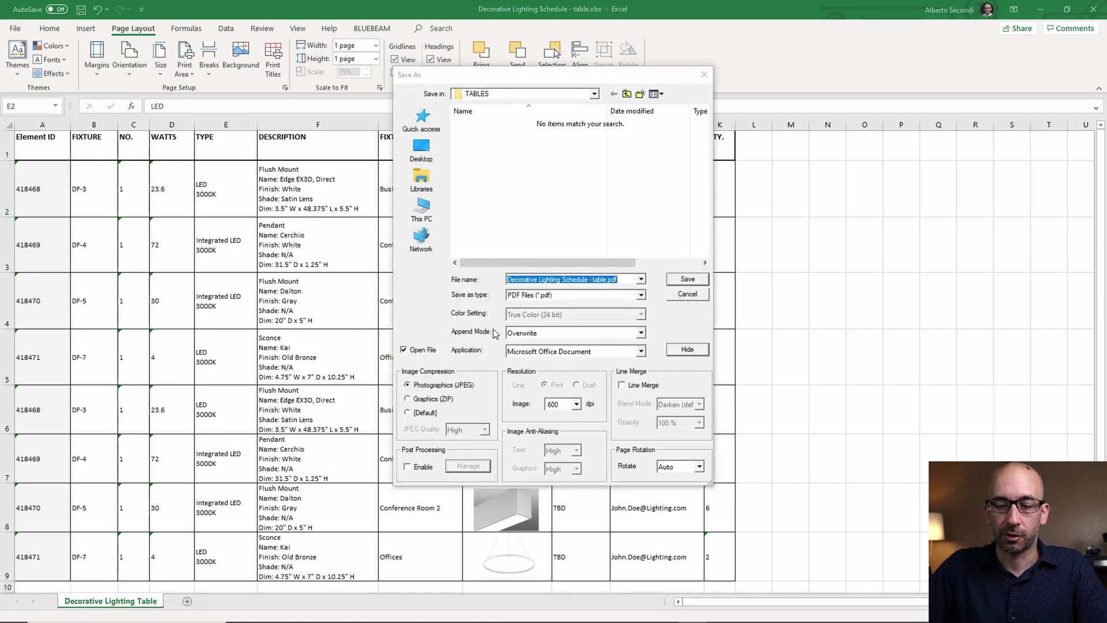
{"action": "left_click", "coordinate": [576, 405]}
{"action": "left_click", "coordinate": [615, 404]}
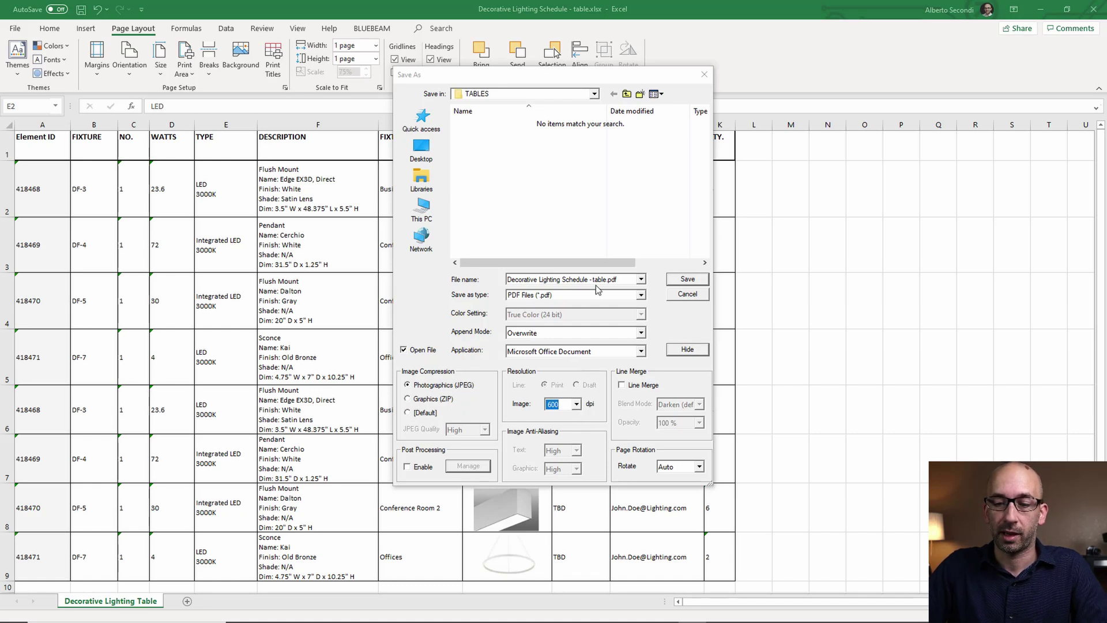
{"action": "left_click", "coordinate": [676, 280]}
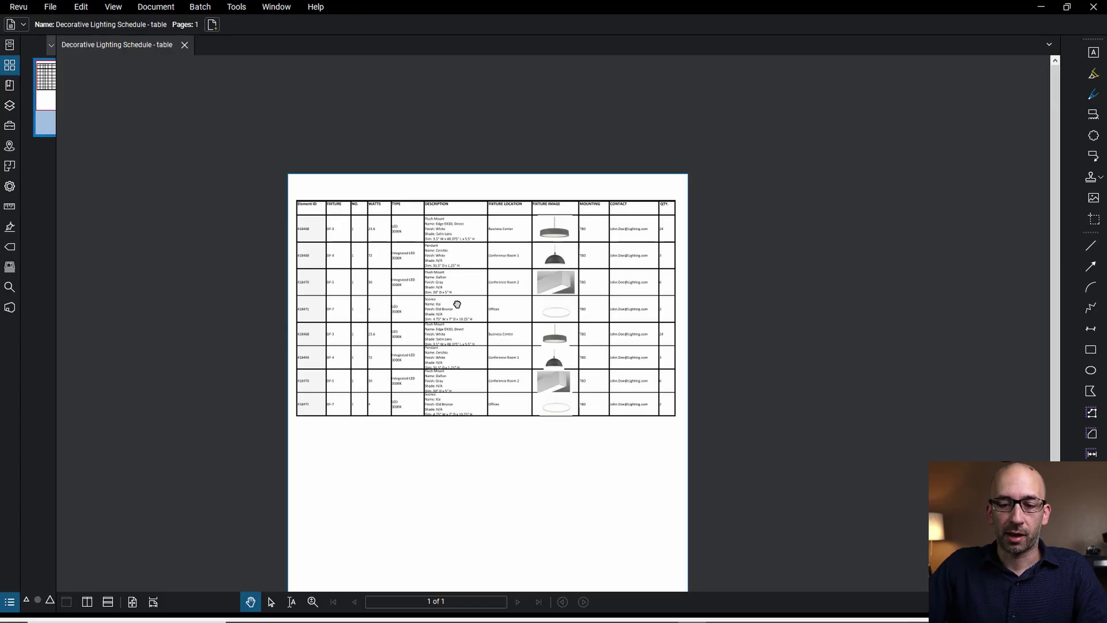
{"action": "scroll", "coordinate": [457, 304], "scroll_direction": "up", "scroll_amount": 6}
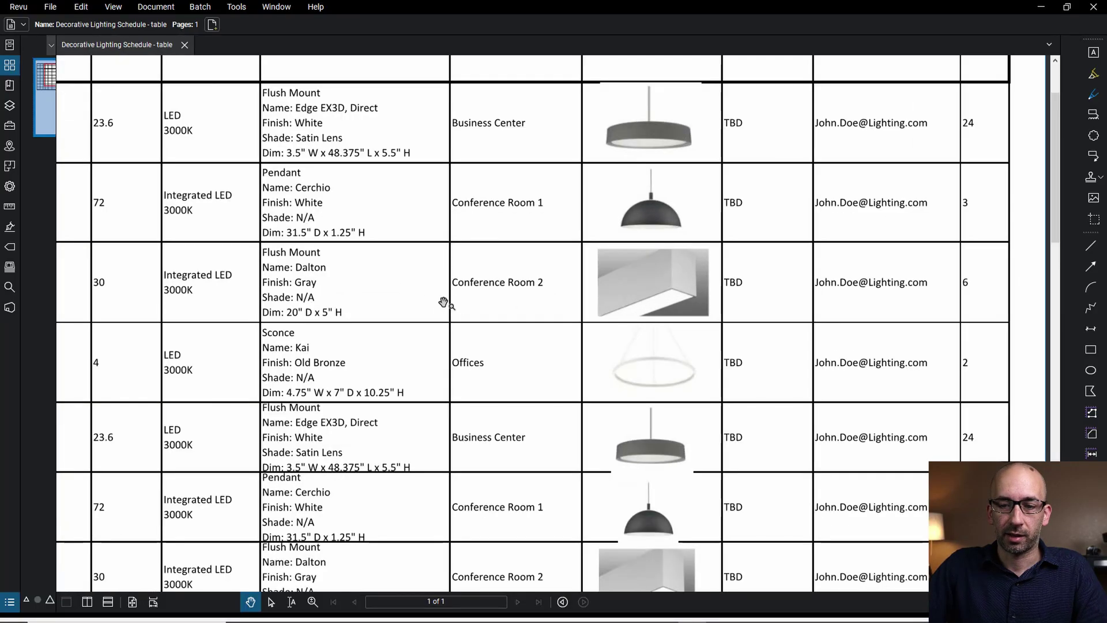
{"action": "left_click_drag", "start_coordinate": [565, 341], "coordinate": [345, 288]}
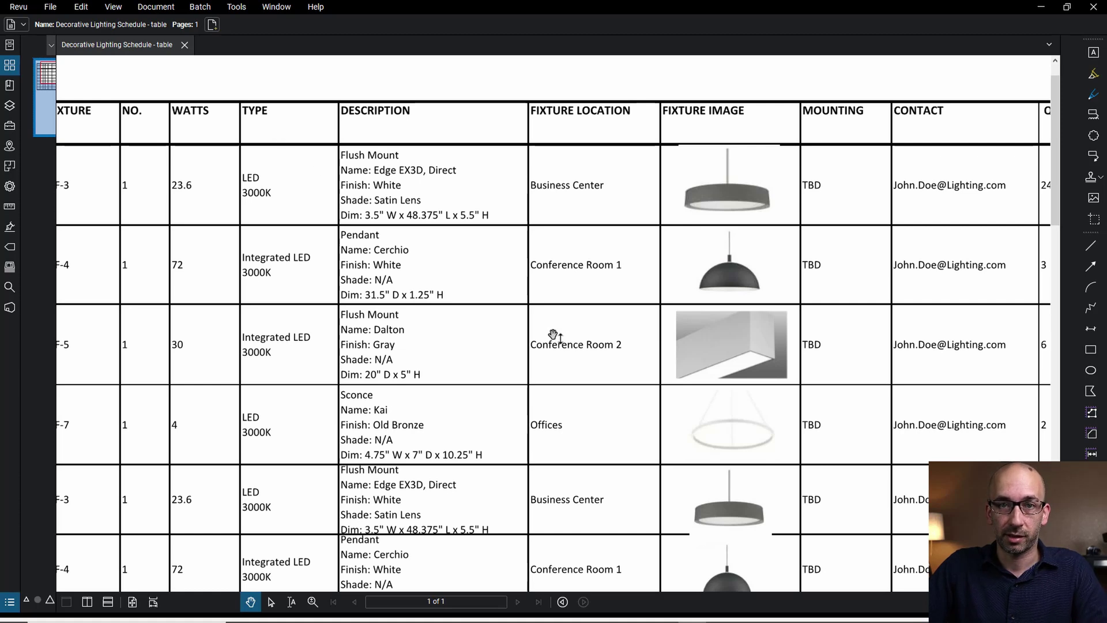
- Set the Revu print paper size to Tabloid 11 x 17
{"action": "left_click", "coordinate": [50, 8]}
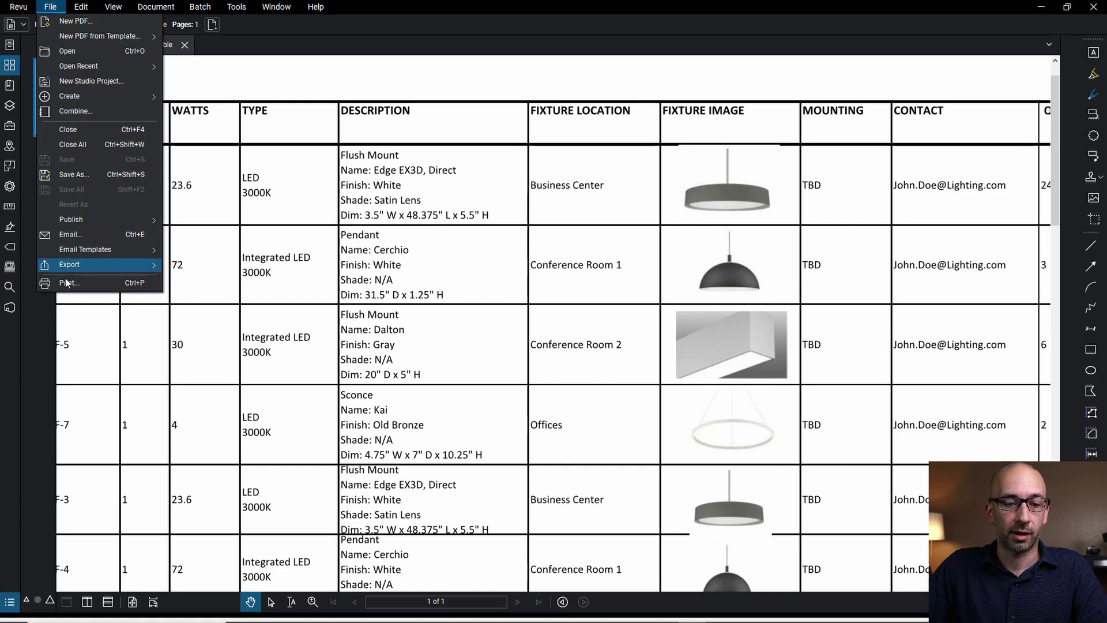
{"action": "left_click", "coordinate": [67, 282]}
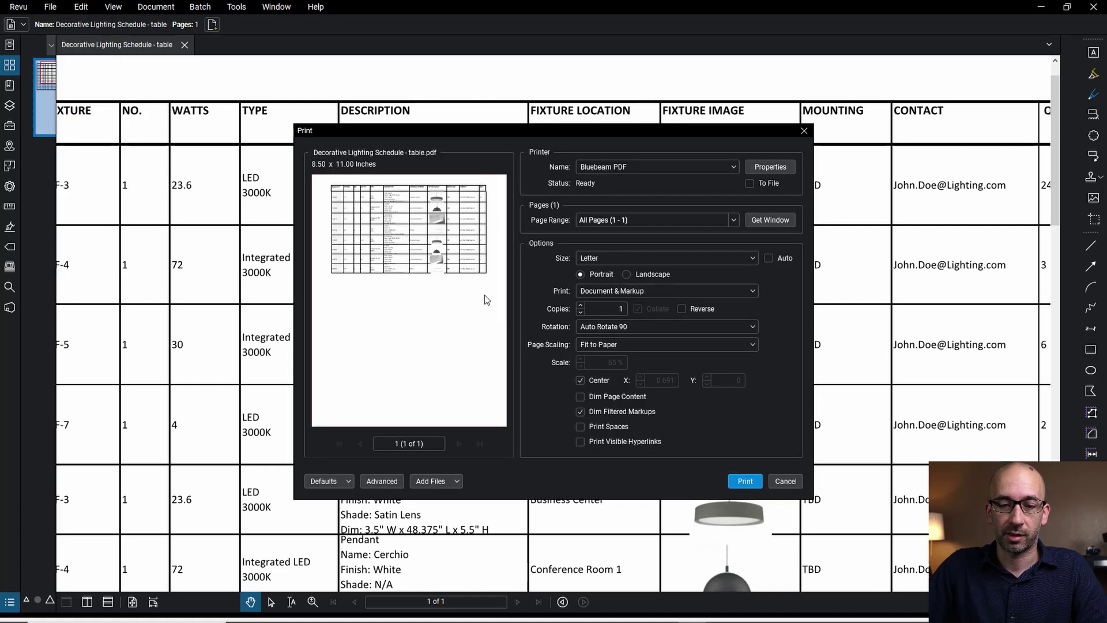
{"action": "left_click", "coordinate": [651, 262]}
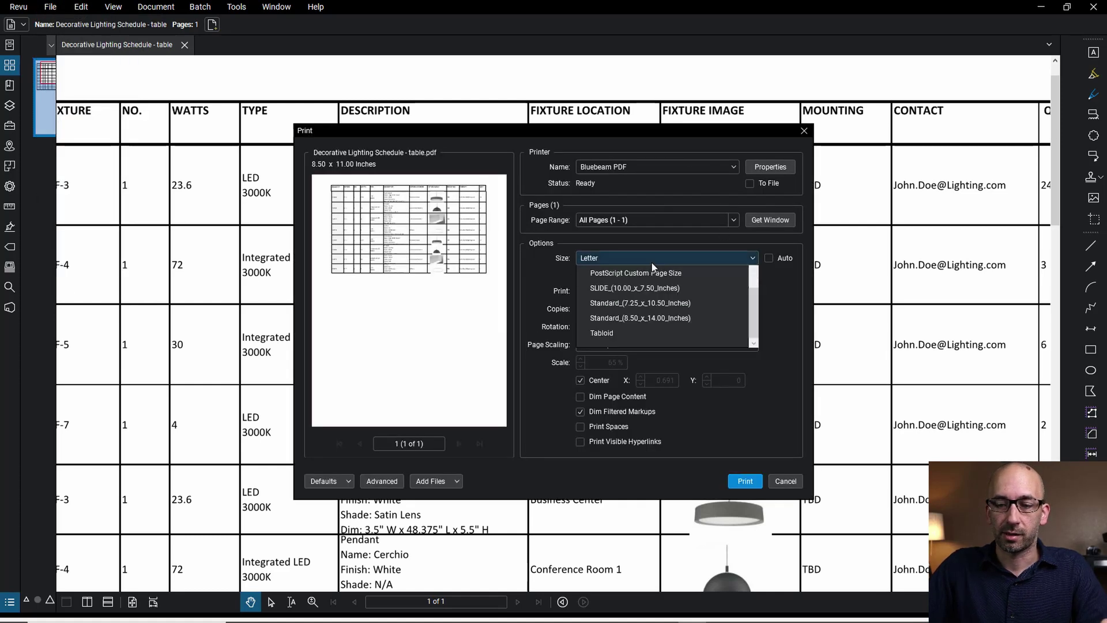
{"action": "left_click", "coordinate": [627, 453]}
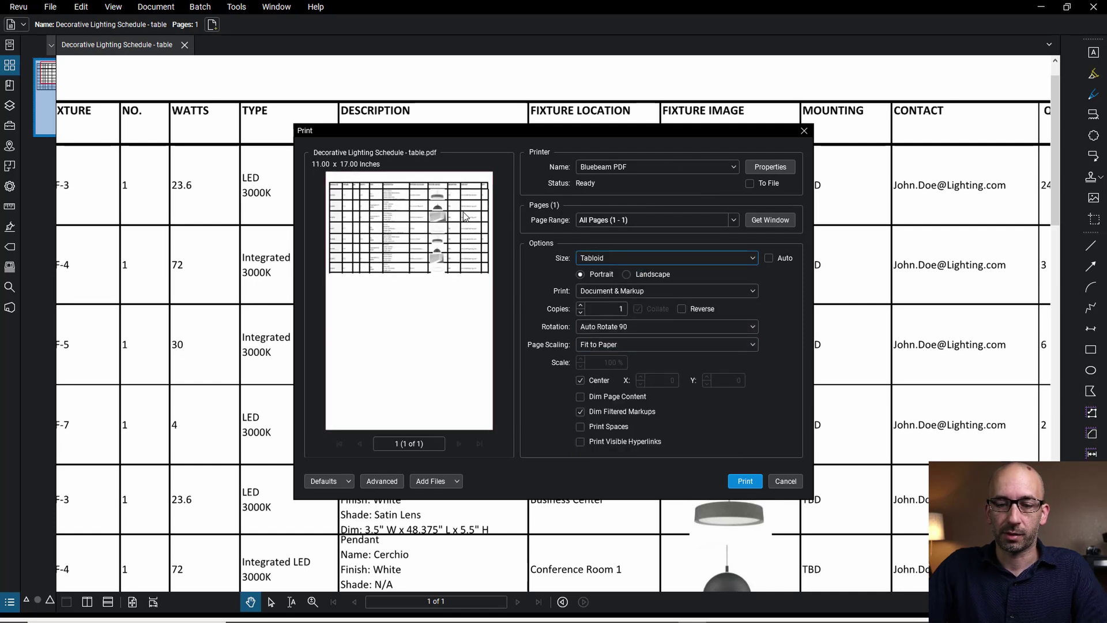
- Confirm 600 dpi in the Bluebeam PDF advanced properties and print the schedule
{"action": "left_click", "coordinate": [774, 170]}
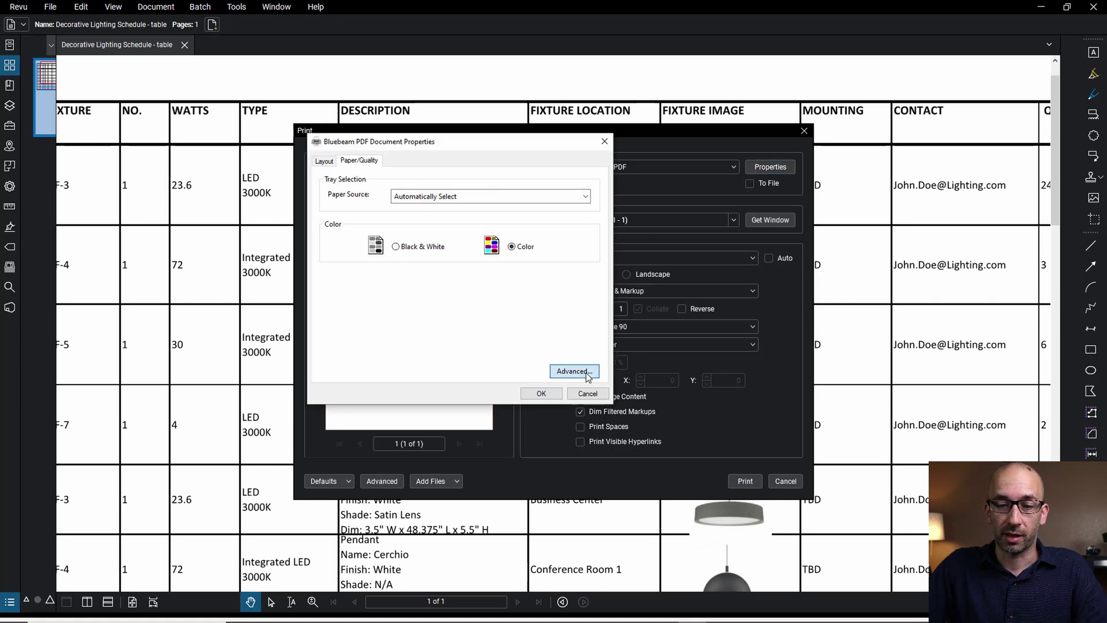
{"action": "left_click", "coordinate": [574, 370]}
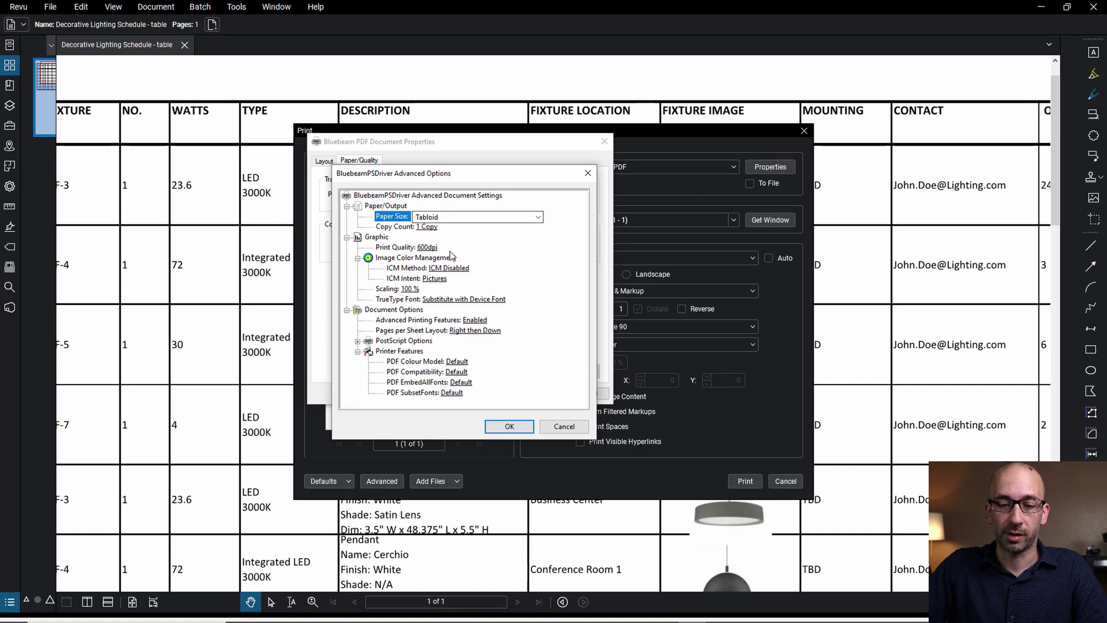
{"action": "left_click", "coordinate": [508, 426]}
{"action": "left_click", "coordinate": [538, 395]}
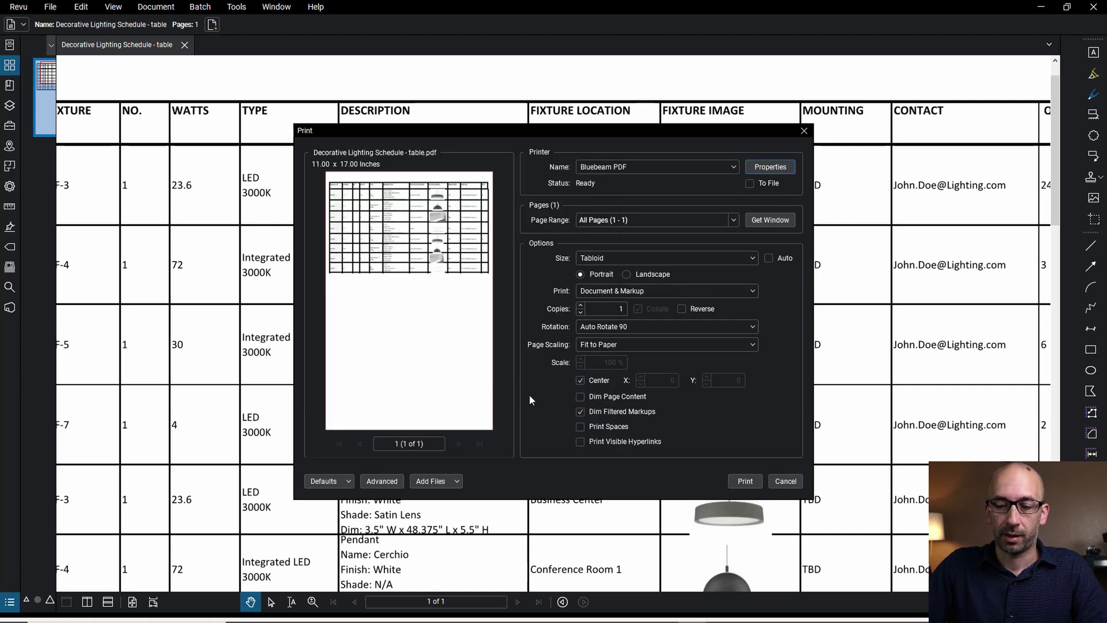
{"action": "left_click", "coordinate": [746, 481]}
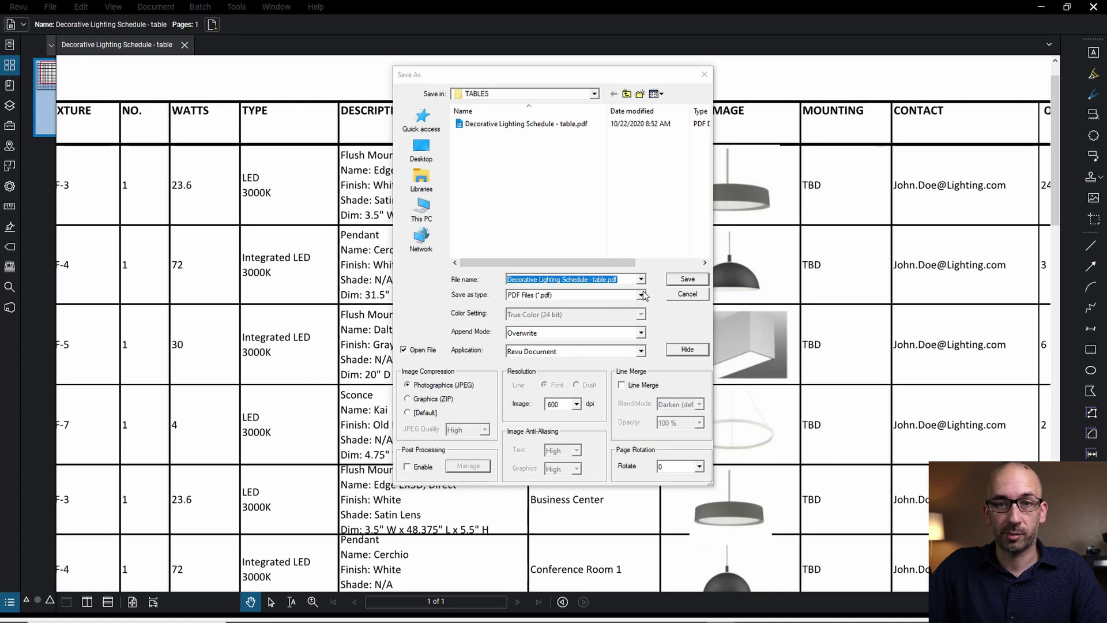
- Save the export as TIFF, Decorative Lighting Schedule - table.tif, at 600 dpi
{"action": "left_click", "coordinate": [641, 296]}
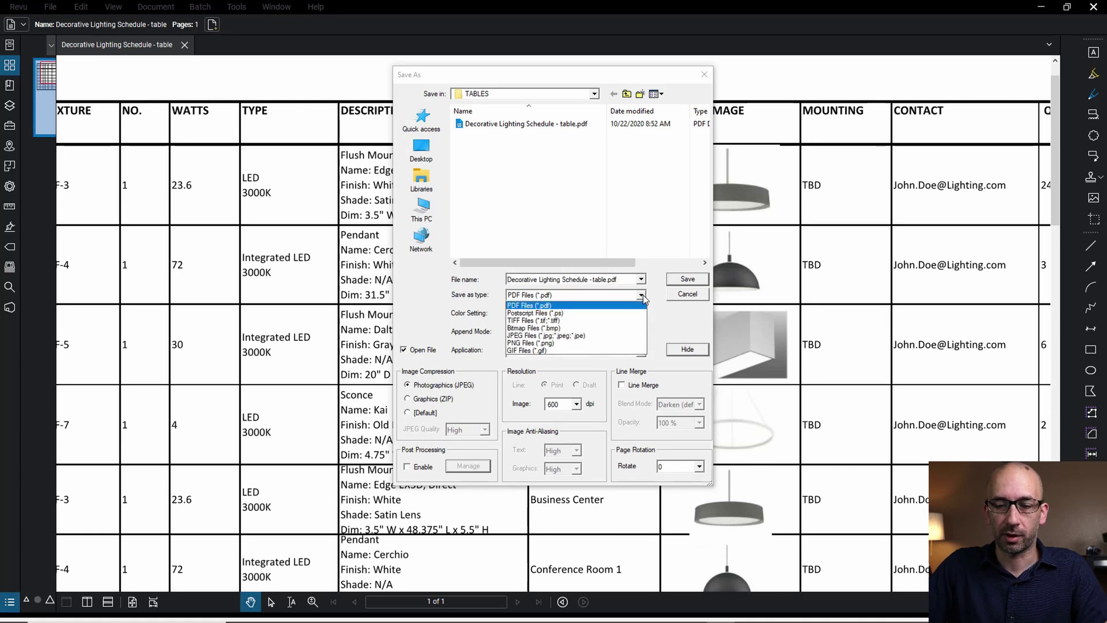
{"action": "left_click", "coordinate": [544, 320]}
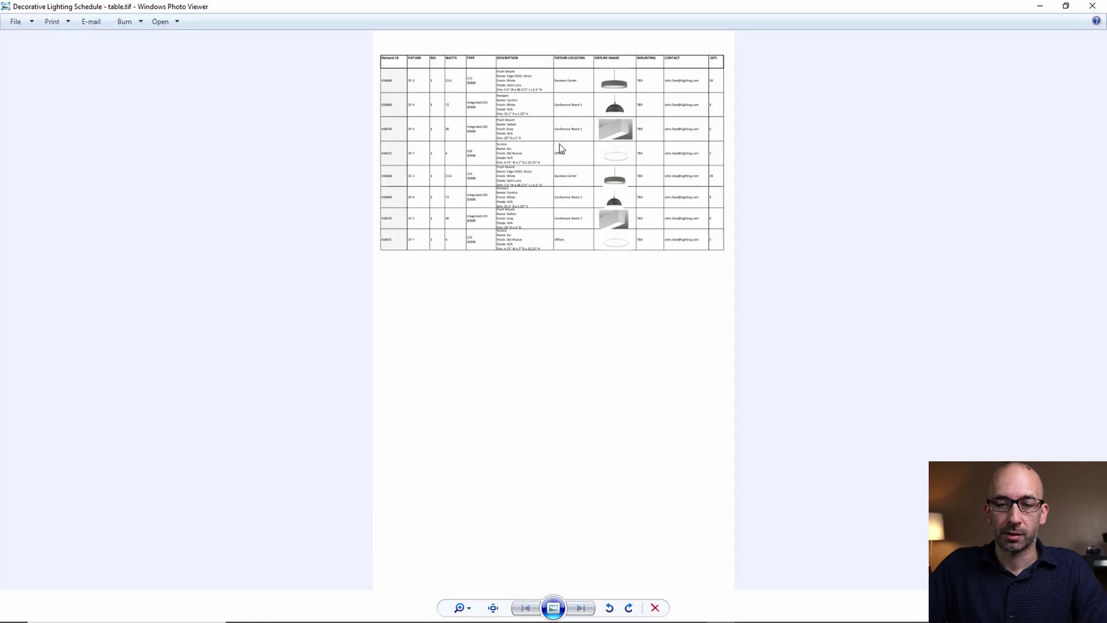
- Zoom into the TIFF to check its quality, then close Windows Photo Viewer
{"action": "scroll", "coordinate": [451, 170], "scroll_direction": "up", "scroll_amount": 5}
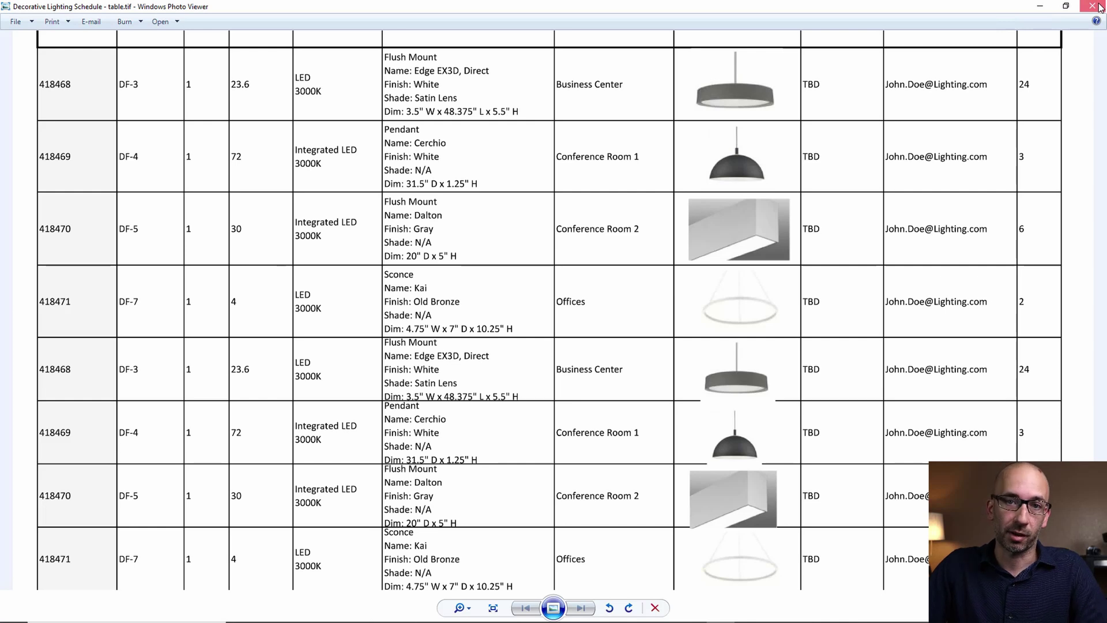
{"action": "left_click", "coordinate": [1099, 7]}
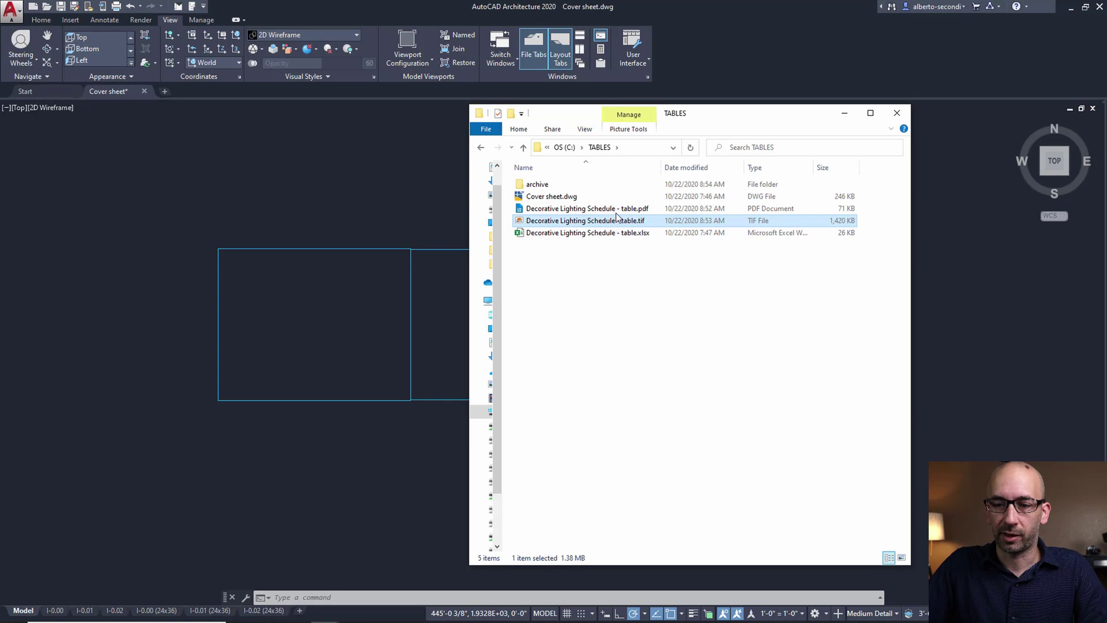
- Drag Decorative Lighting Schedule - table.tif from TABLES into the AutoCAD Cover sheet drawing
{"action": "left_click", "coordinate": [879, 212]}
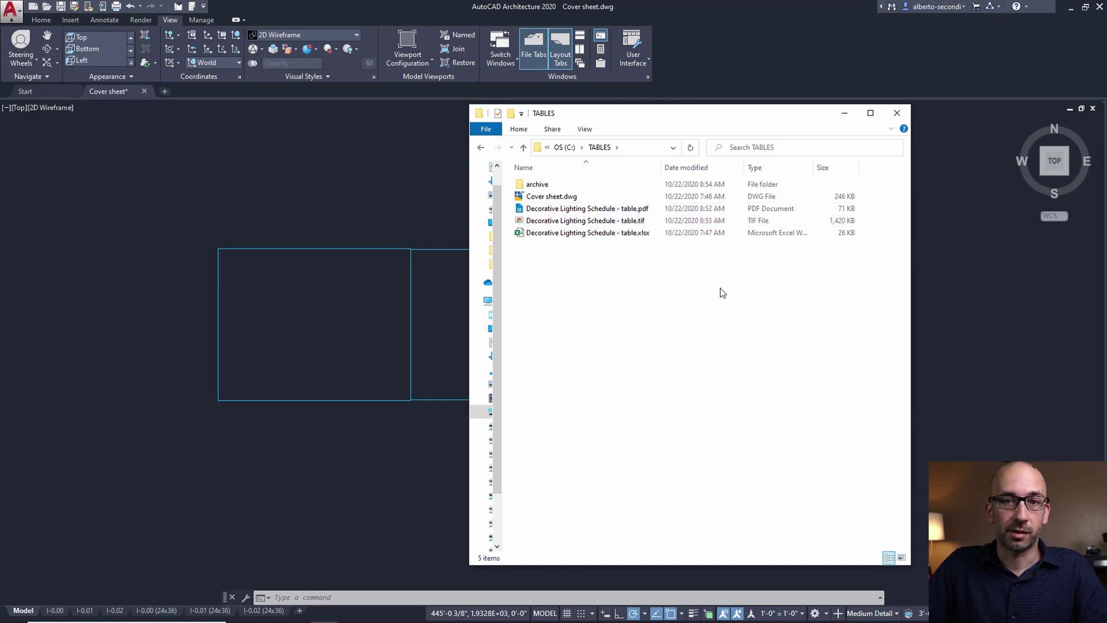
{"action": "left_click", "coordinate": [554, 222]}
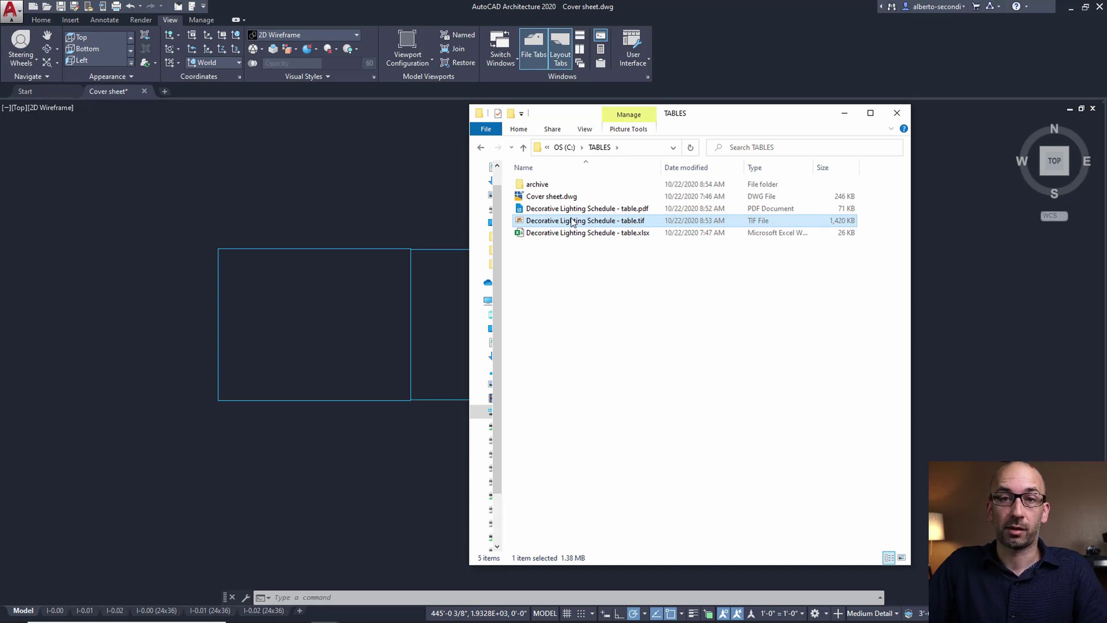
{"action": "left_click", "coordinate": [604, 288]}
{"action": "left_click", "coordinate": [589, 224]}
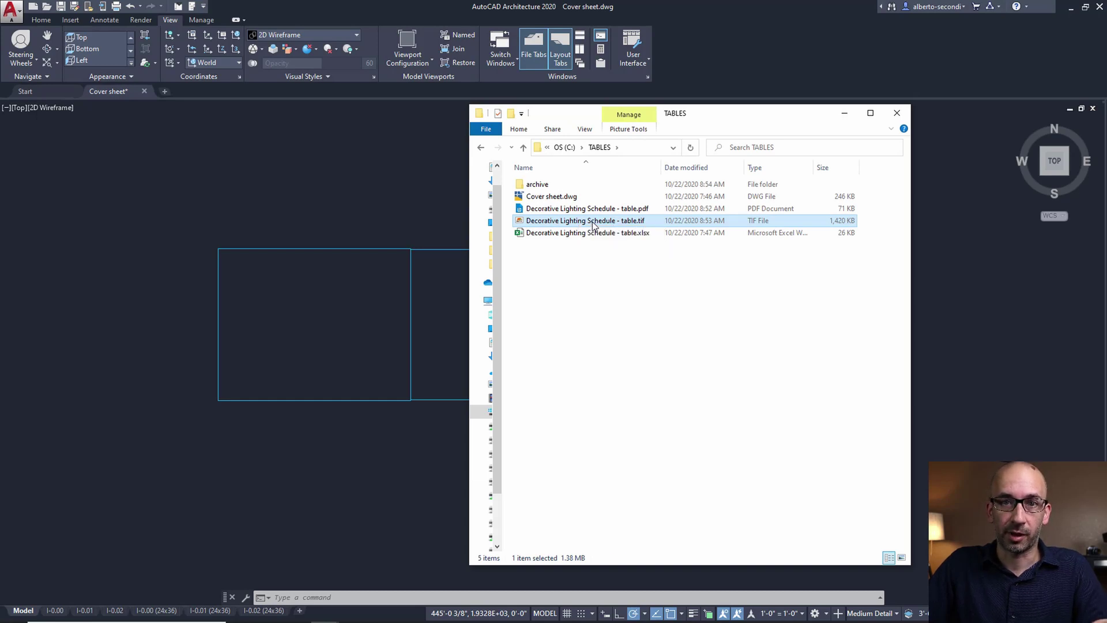
{"action": "mouse_move", "coordinate": [594, 225]}
{"action": "left_mouse_down"}
{"action": "mouse_move", "coordinate": [457, 239]}
{"action": "mouse_move", "coordinate": [319, 317]}
{"action": "left_mouse_up"}
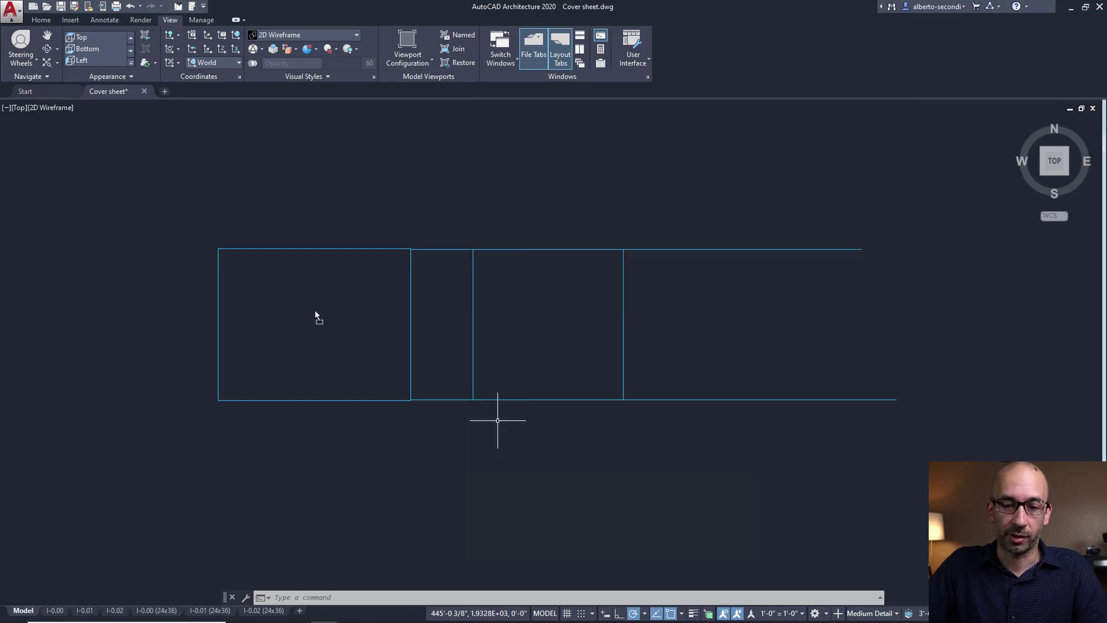
- Insert the TIFF in the first frame at default scale and rotation, then view layout I-0.00
{"action": "left_click", "coordinate": [327, 347]}
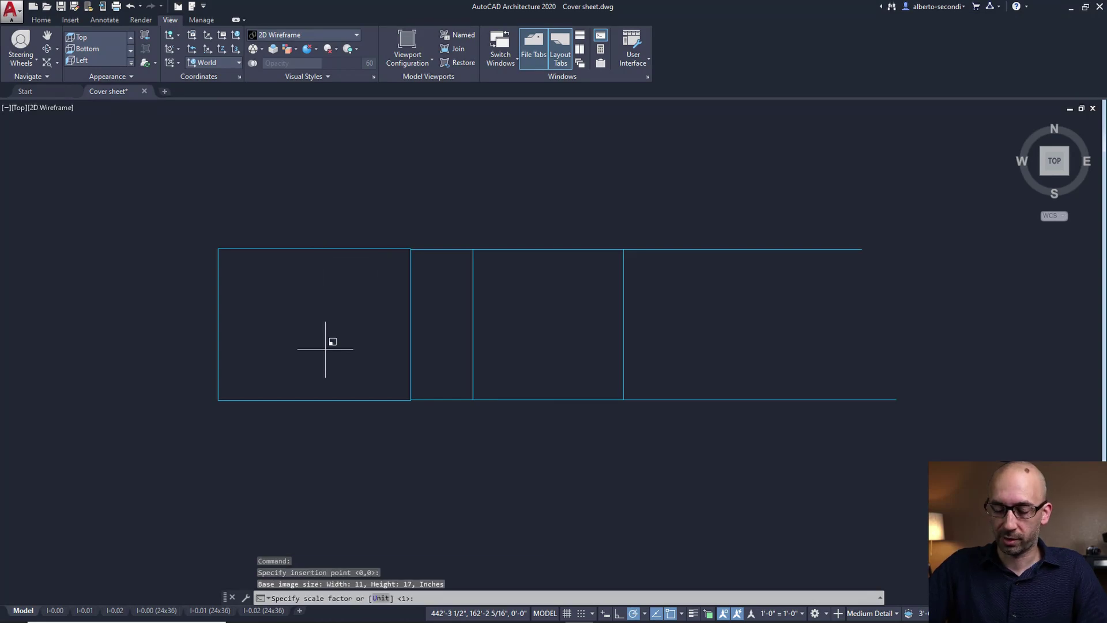
{"action": "key", "text": "Return"}
{"action": "key", "text": "Return"}
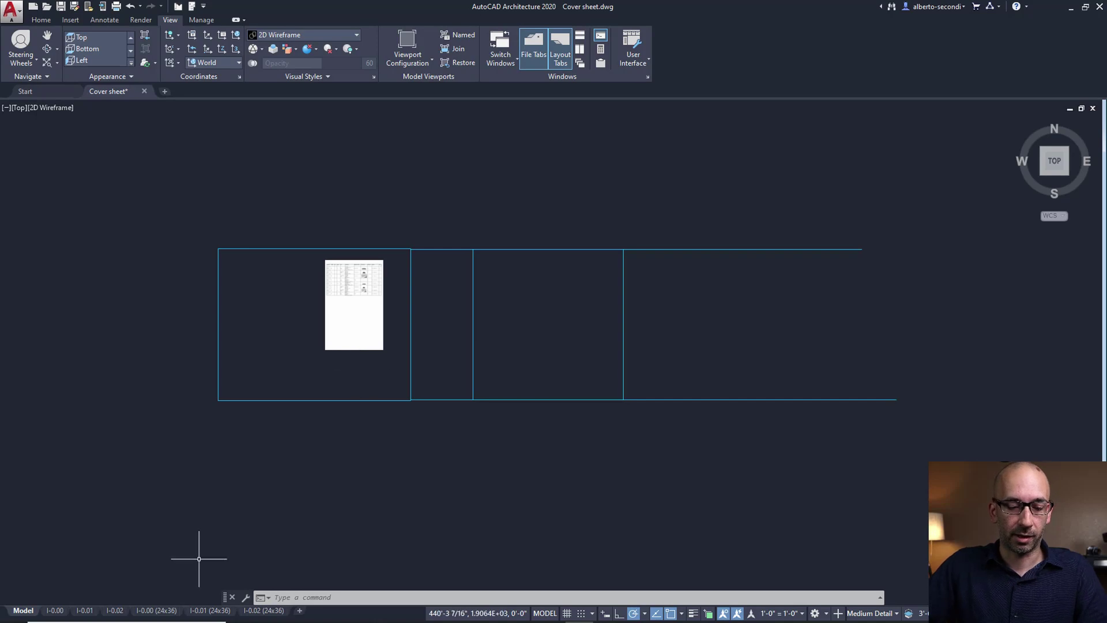
{"action": "left_click", "coordinate": [55, 610]}
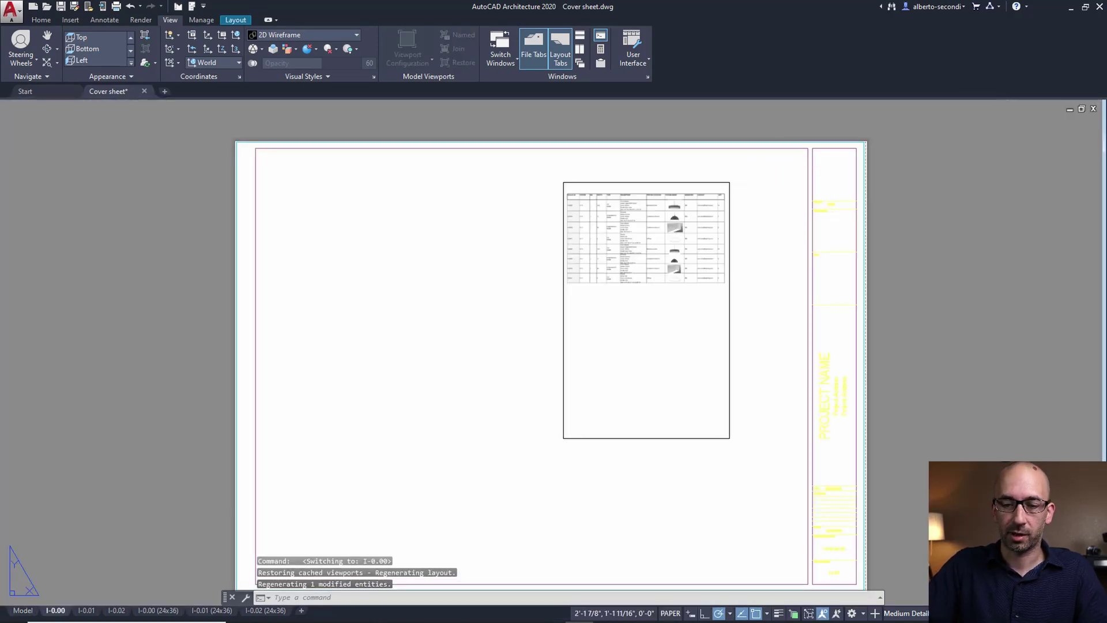
- Plot layout I-0.00 using the <Previous plot> page setup, previewing before continuing
{"action": "key", "text": "ctrl+p"}
{"action": "left_click", "coordinate": [504, 196]}
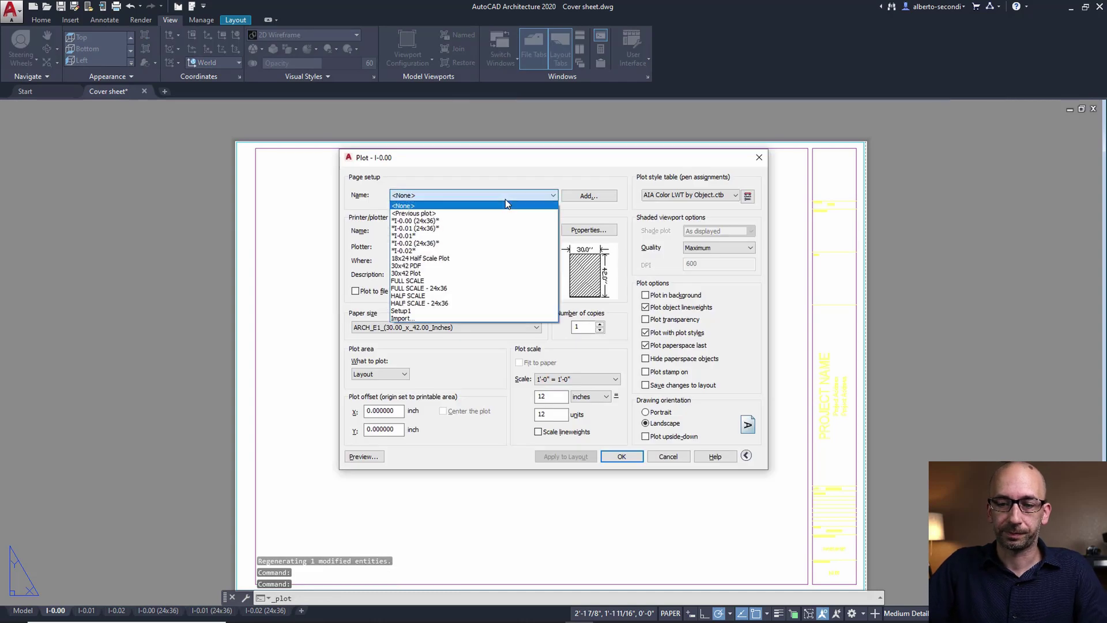
{"action": "left_click", "coordinate": [470, 173]}
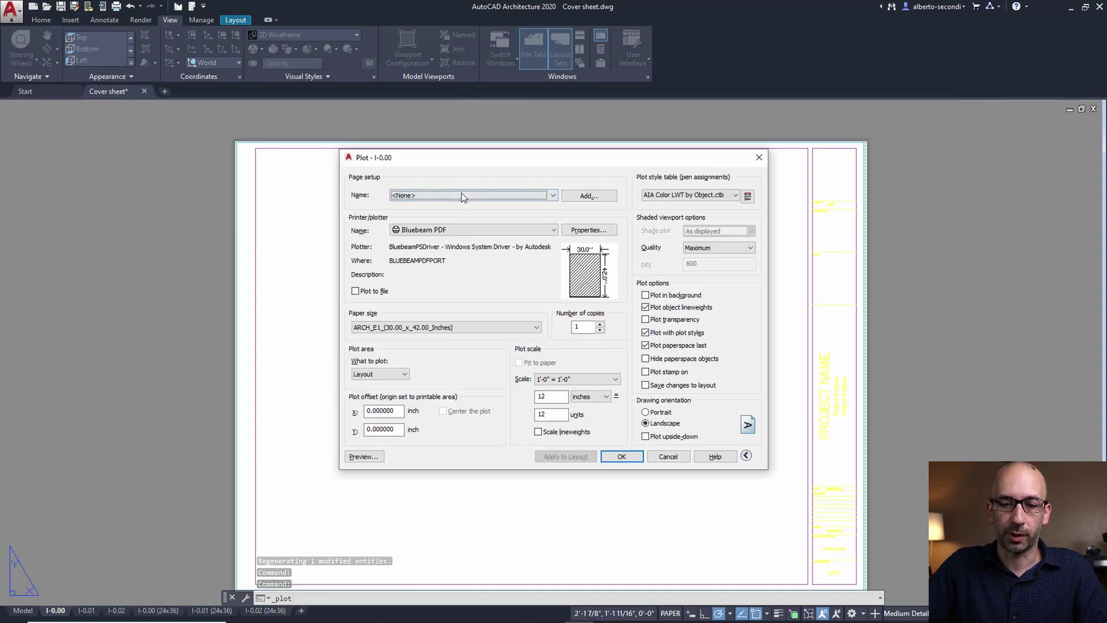
{"action": "left_click", "coordinate": [461, 193]}
{"action": "left_click", "coordinate": [451, 206]}
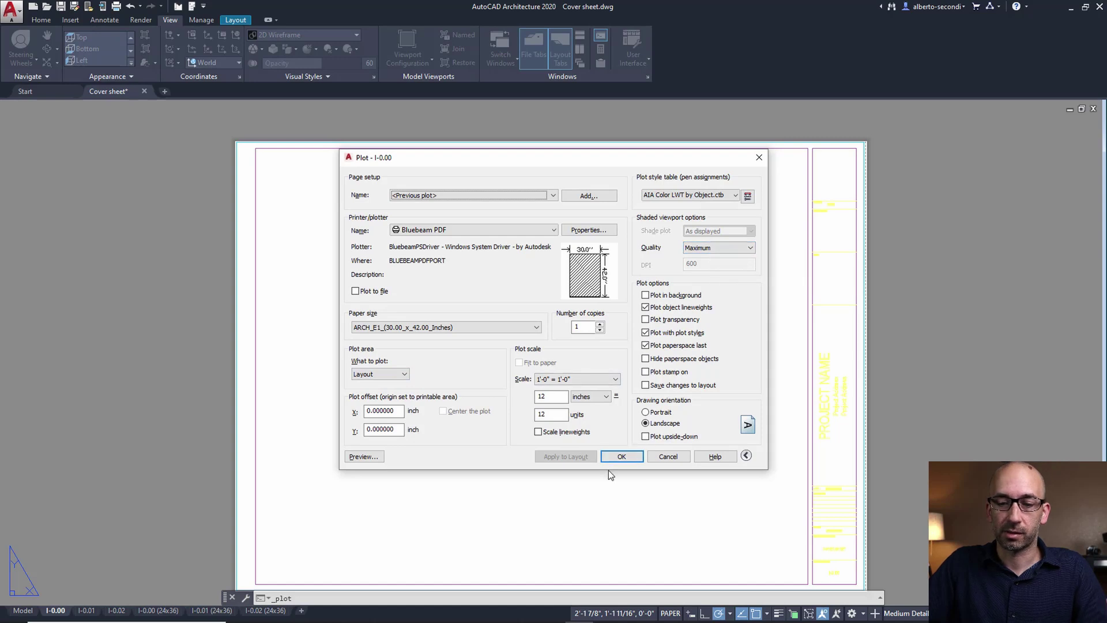
{"action": "left_click", "coordinate": [361, 458]}
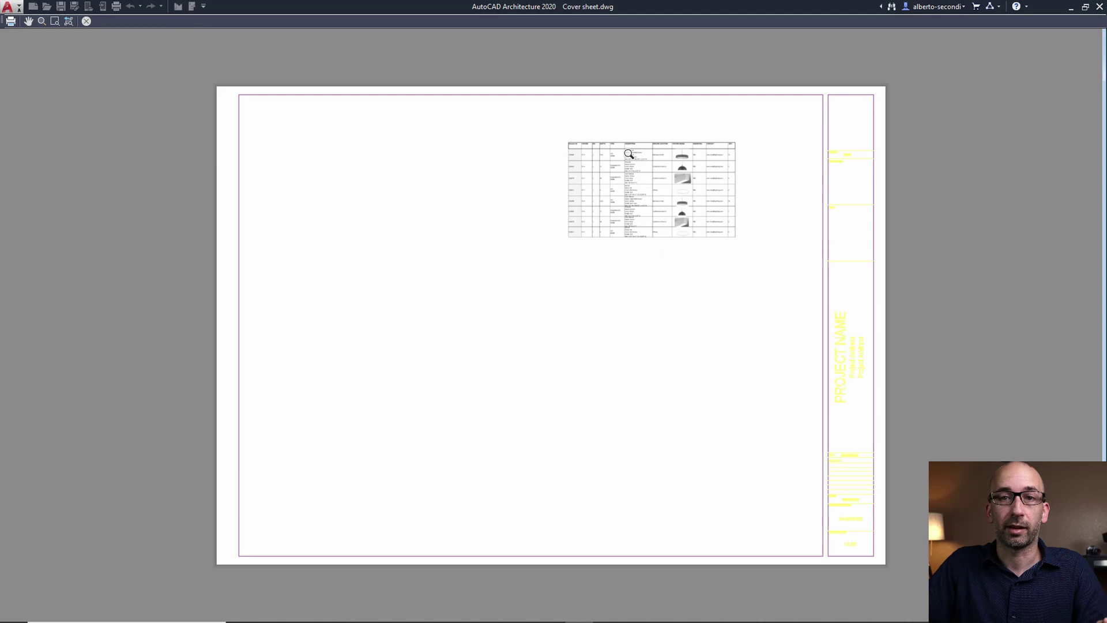
{"action": "left_click", "coordinate": [12, 22]}
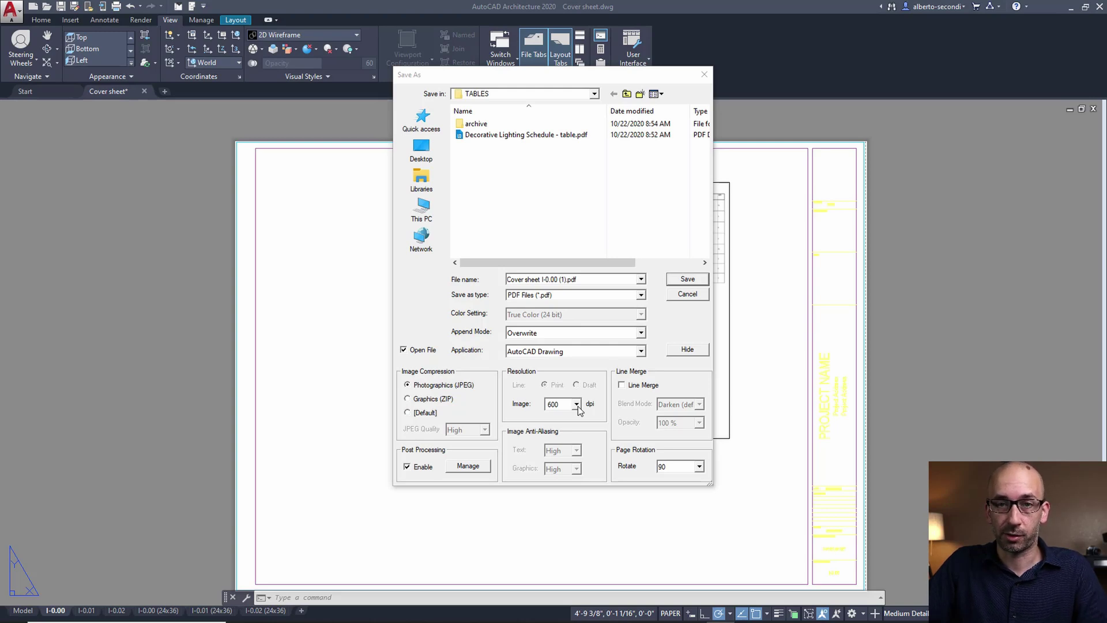
{"action": "left_click", "coordinate": [676, 280]}
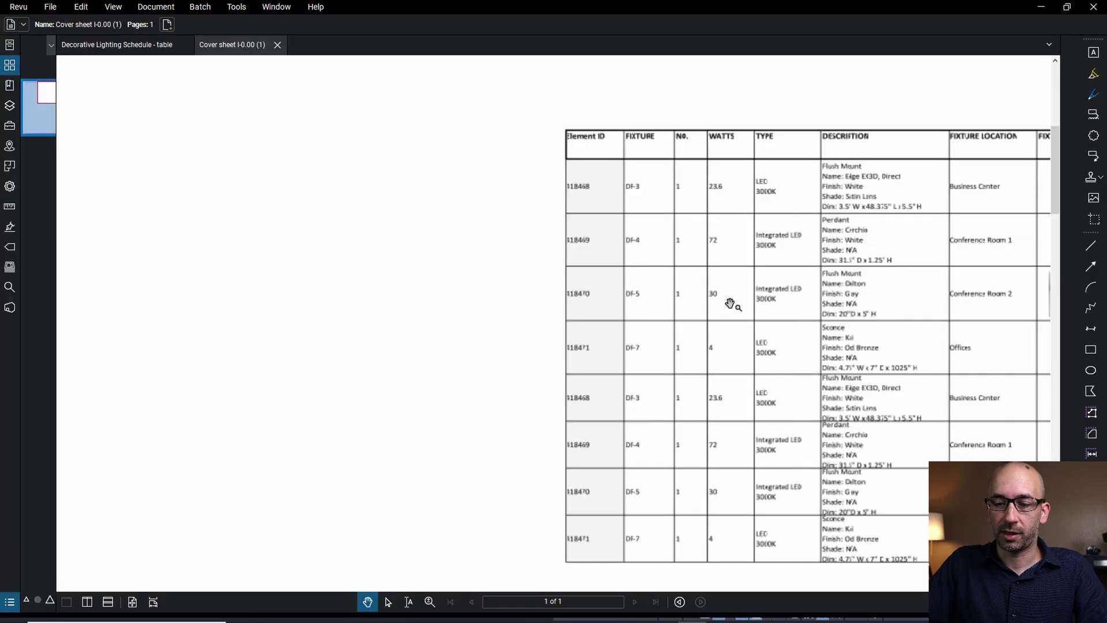
- Zoom and pan Cover sheet I-0.00 (1).pdf to inspect the schedule's Element ID column and header row
{"action": "scroll", "coordinate": [730, 304], "scroll_direction": "up", "scroll_amount": 3}
{"action": "scroll", "coordinate": [484, 271], "scroll_direction": "up", "scroll_amount": 2}
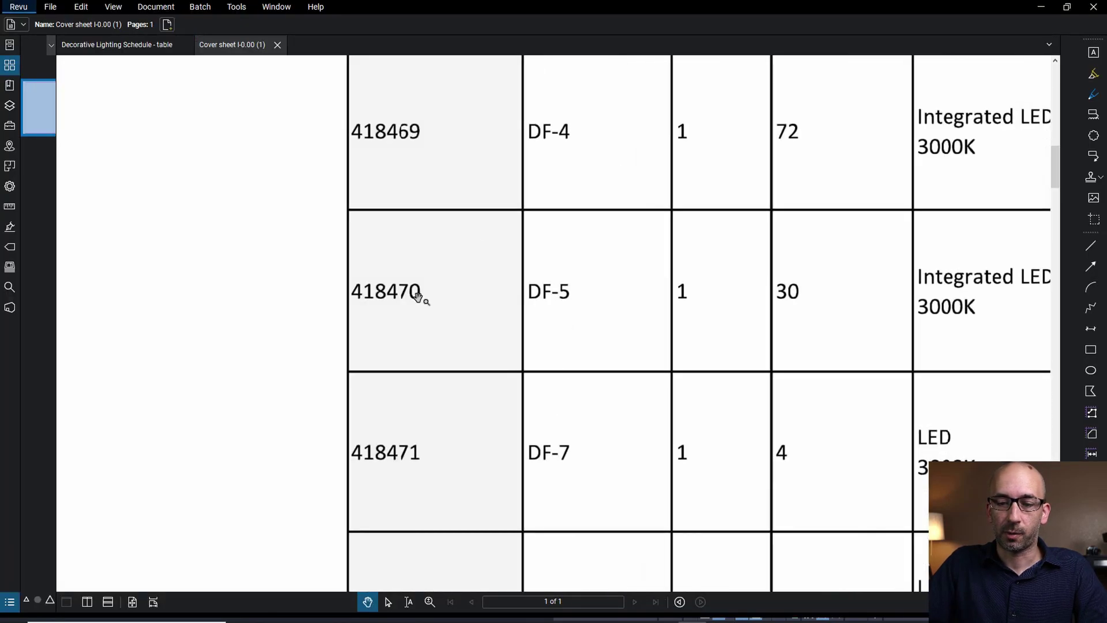
{"action": "left_click_drag", "start_coordinate": [613, 341], "coordinate": [358, 375]}
{"action": "scroll", "coordinate": [323, 340], "scroll_direction": "down", "scroll_amount": 1}
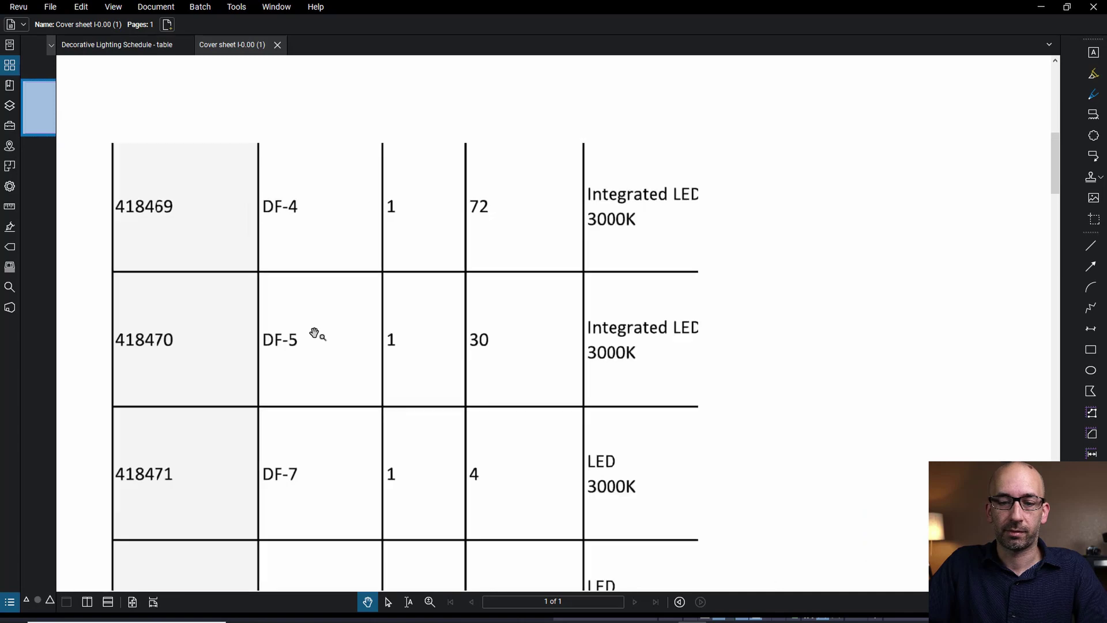
{"action": "scroll", "coordinate": [314, 334], "scroll_direction": "down", "scroll_amount": 3}
{"action": "left_click_drag", "start_coordinate": [604, 245], "coordinate": [473, 320]}
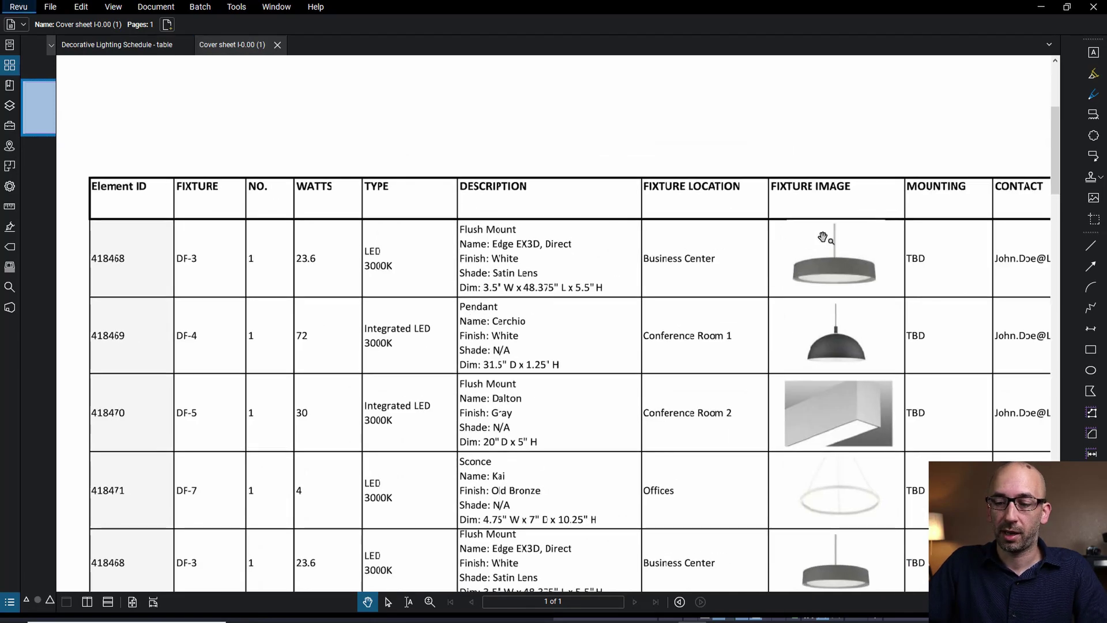
{"action": "left_click_drag", "start_coordinate": [804, 326], "coordinate": [839, 229]}
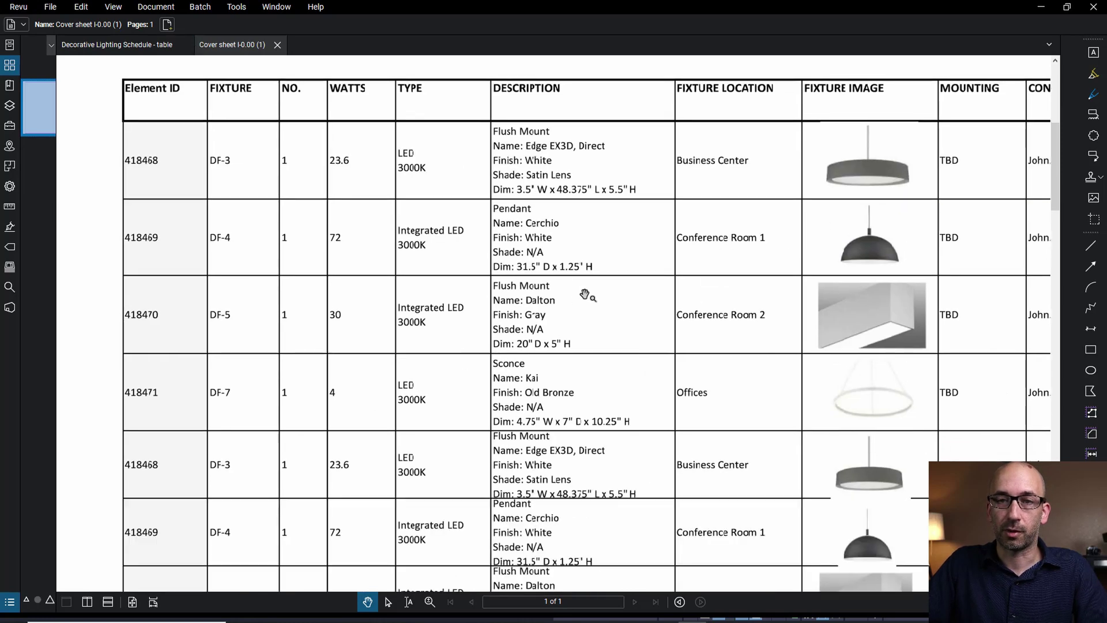
{"action": "key", "text": "alt"}
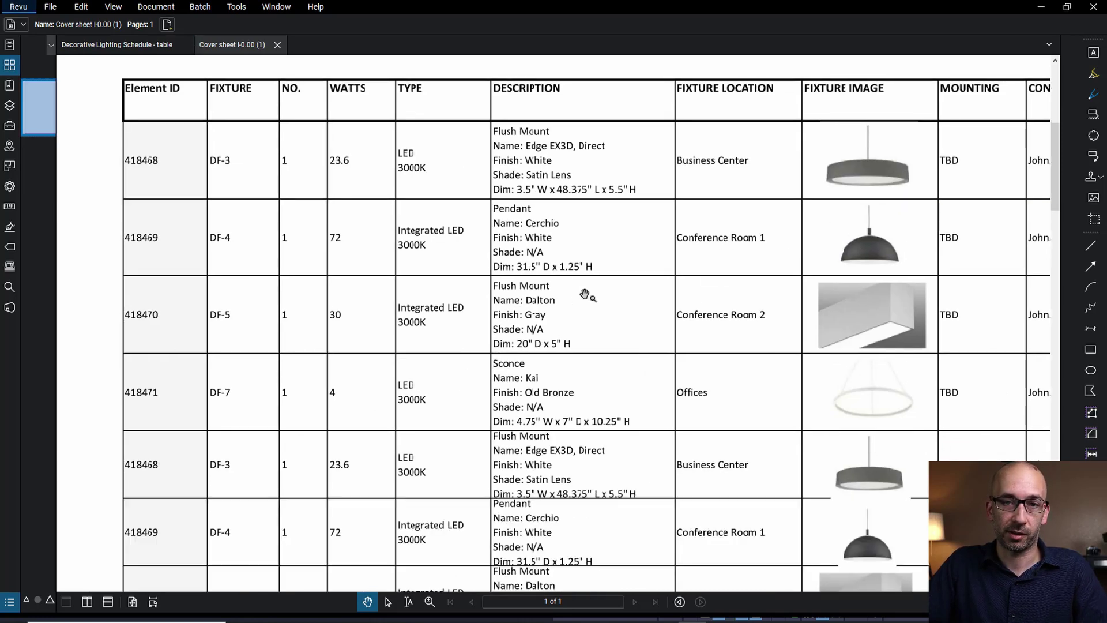